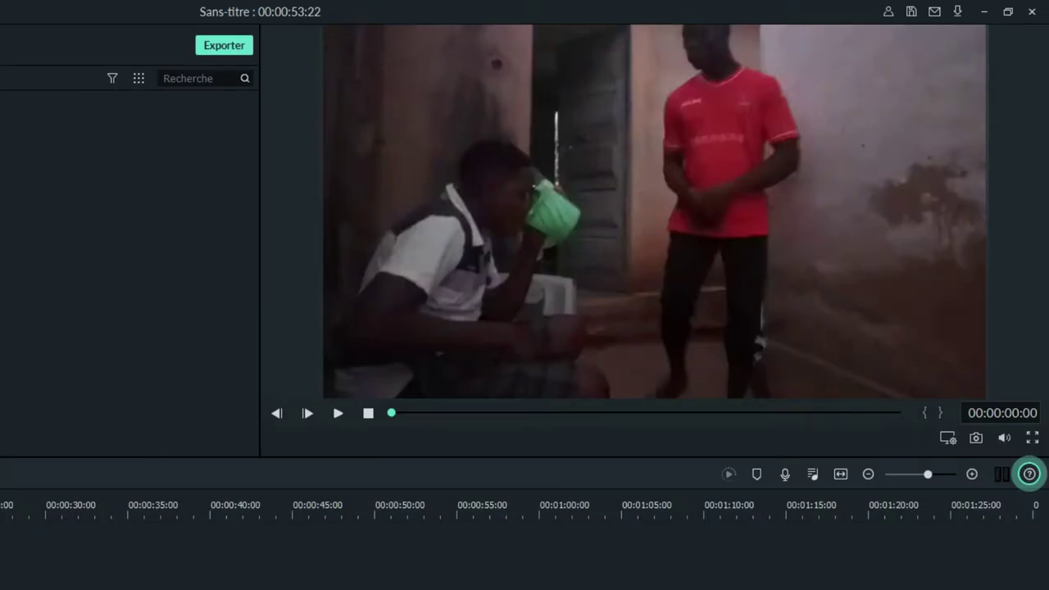
Play the timeline video briefly in the preview and pause it
left_click(338, 413)
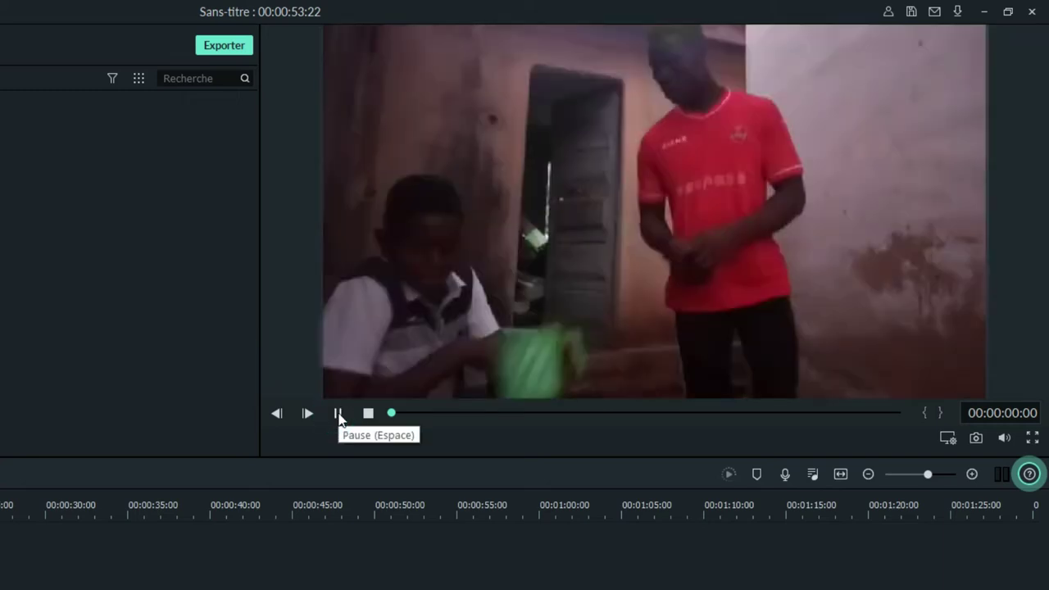
left_click(337, 413)
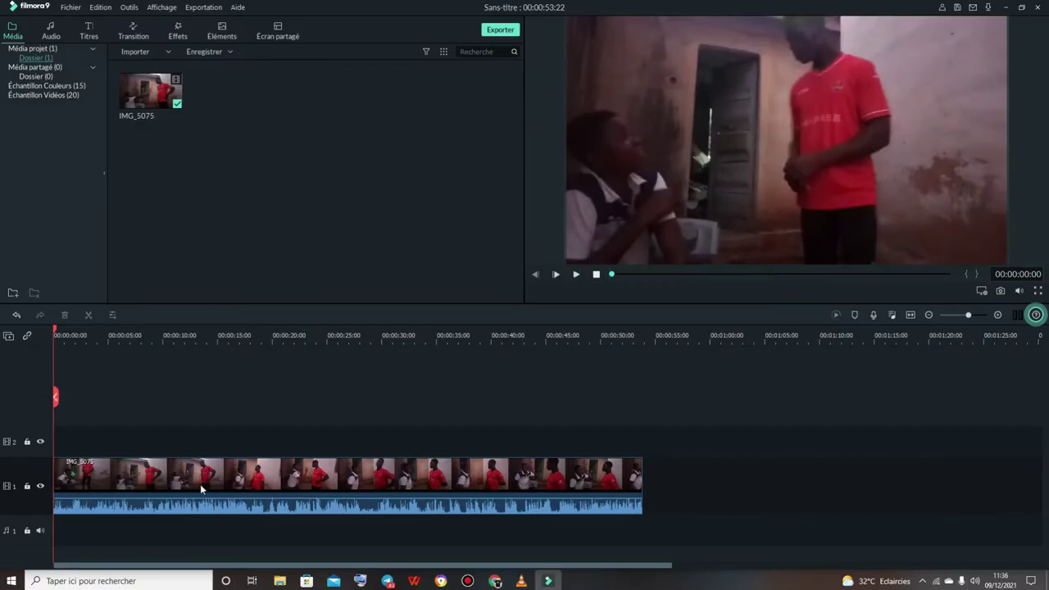
Open the advanced colour correction settings for the IMG_5075 clip on video track 1
left_click(199, 483)
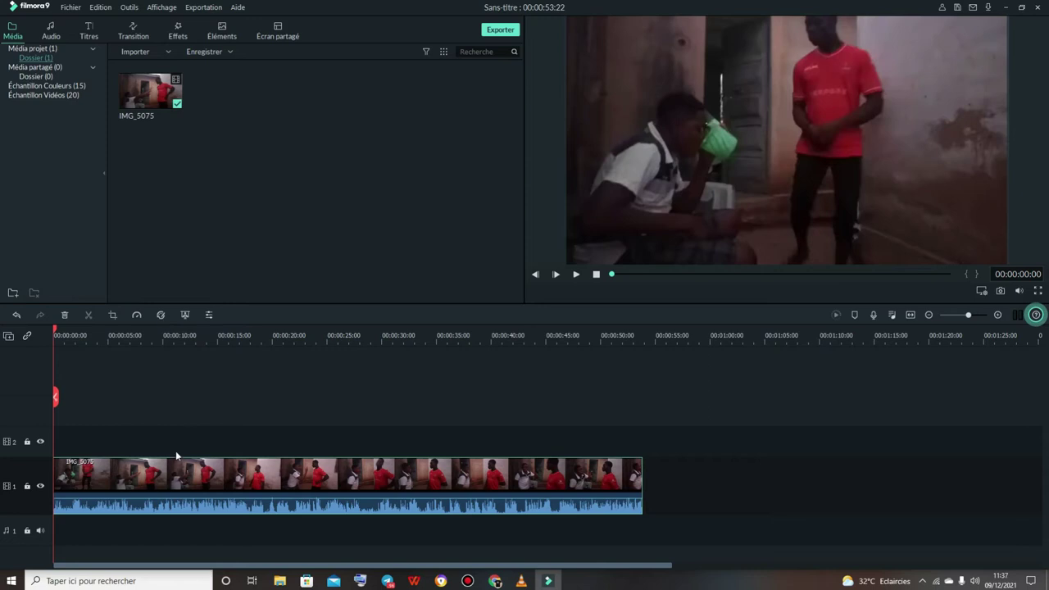
left_click(240, 479)
right_click(240, 479)
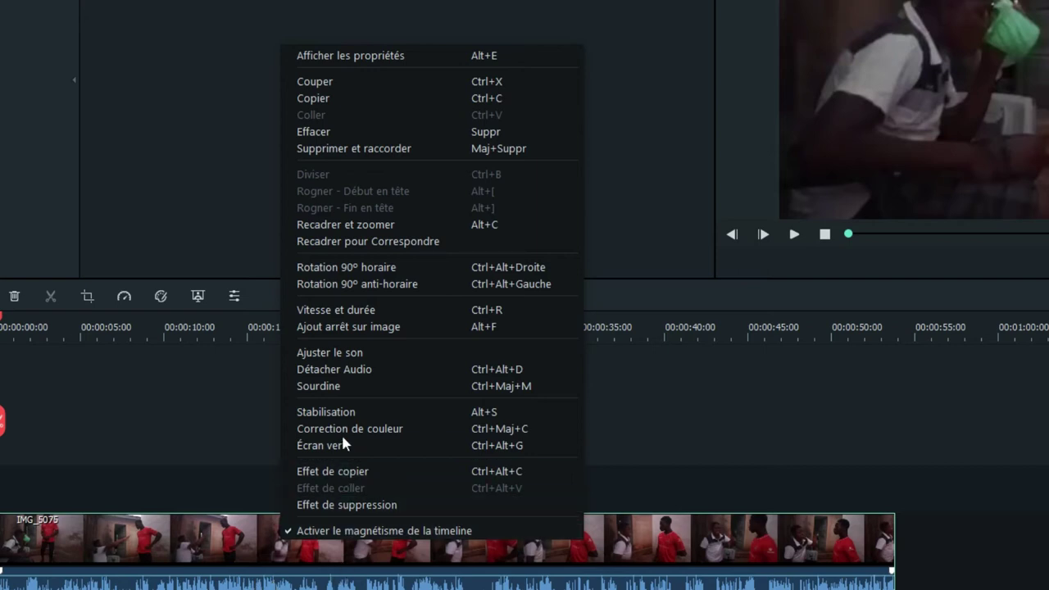
left_click(166, 447)
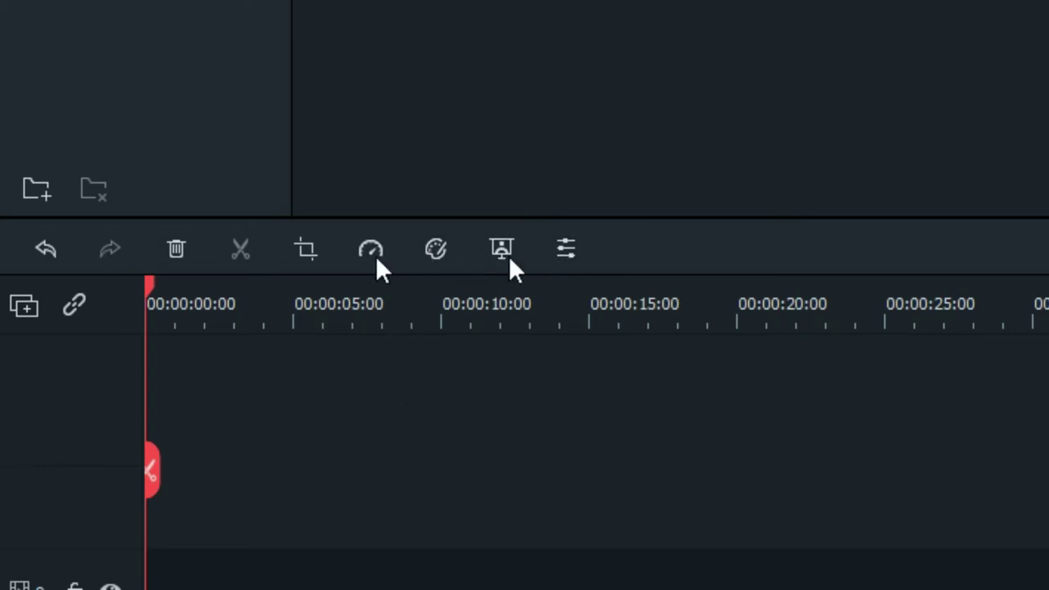
left_click(436, 251)
left_click(433, 250)
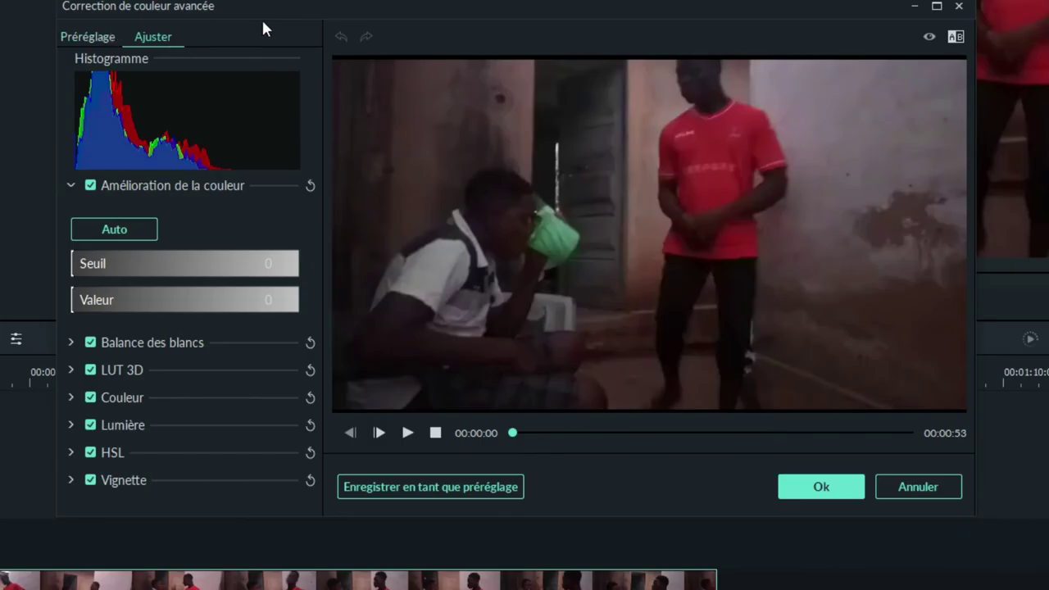
Browse the full list of colour correction presets, from Cool to Film réconfortant
left_click(95, 42)
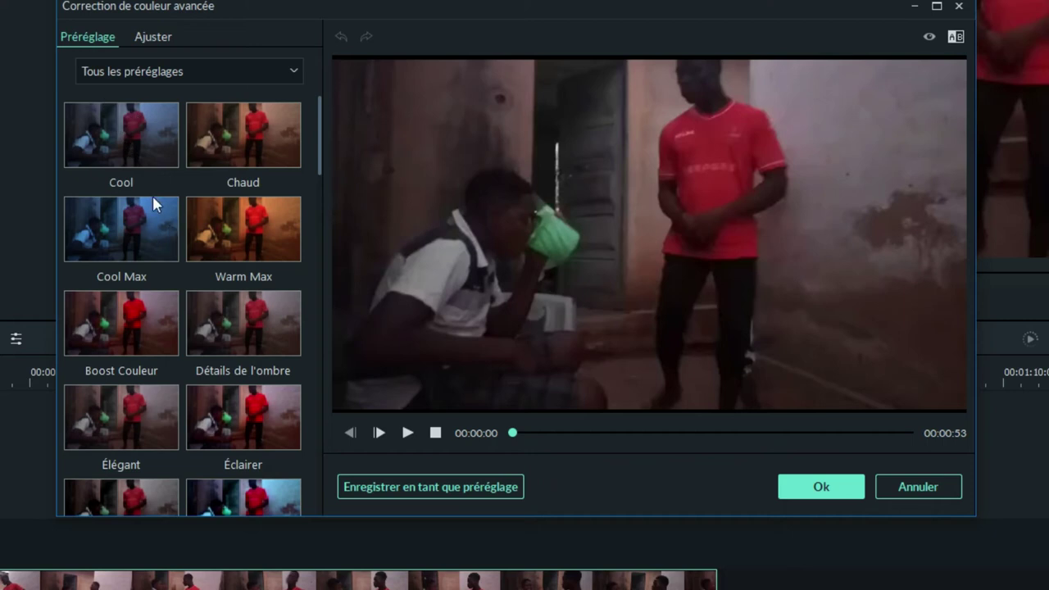
scroll(141, 182, "down", 5)
scroll(132, 184, "up", 5)
scroll(163, 246, "down", 10)
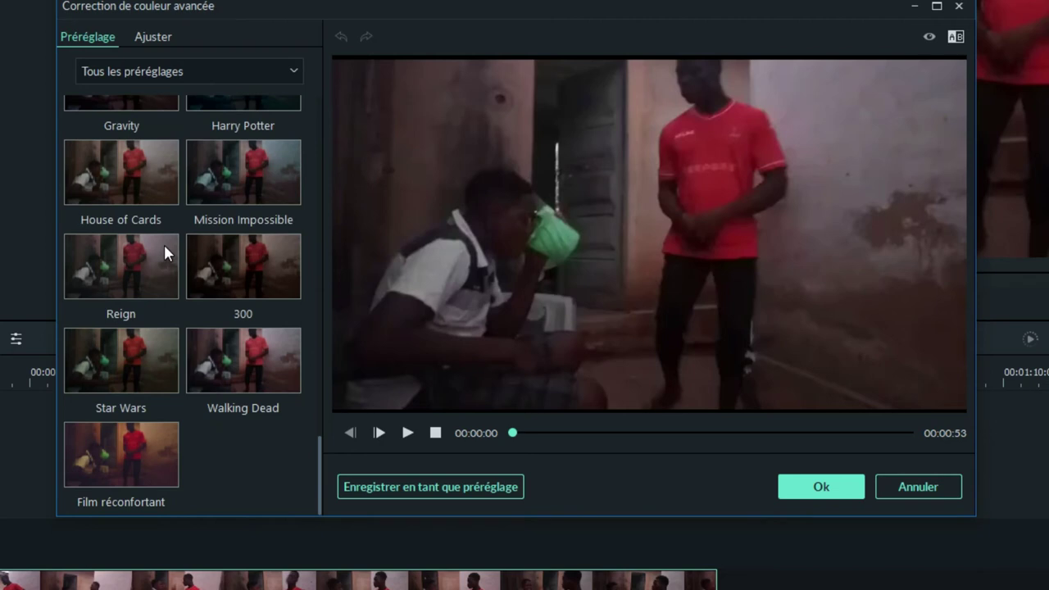
scroll(164, 244, "up", 10)
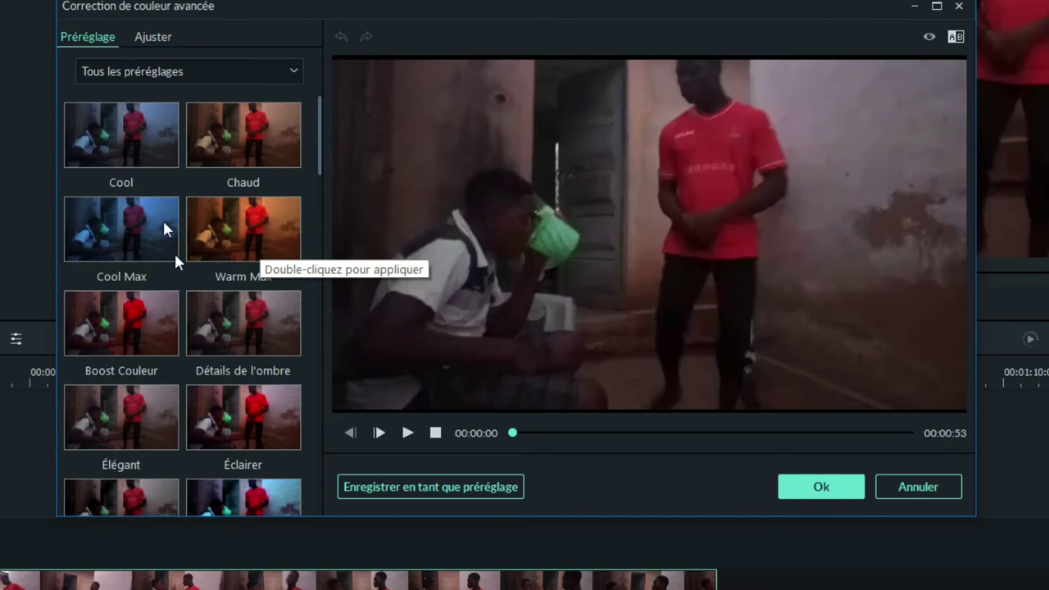
scroll(177, 324, "down", 5)
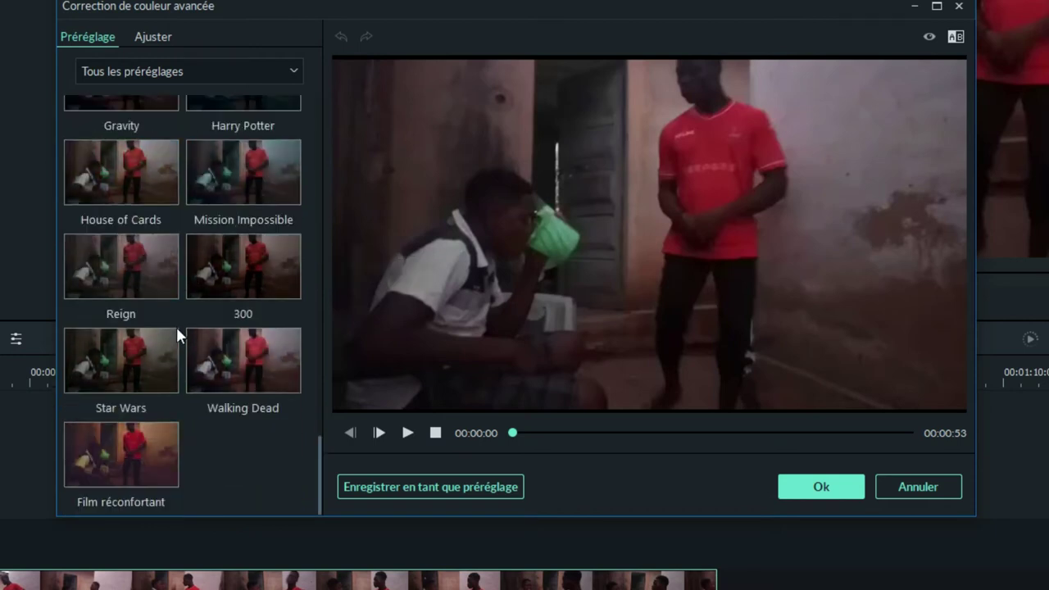
scroll(175, 327, "up", 5)
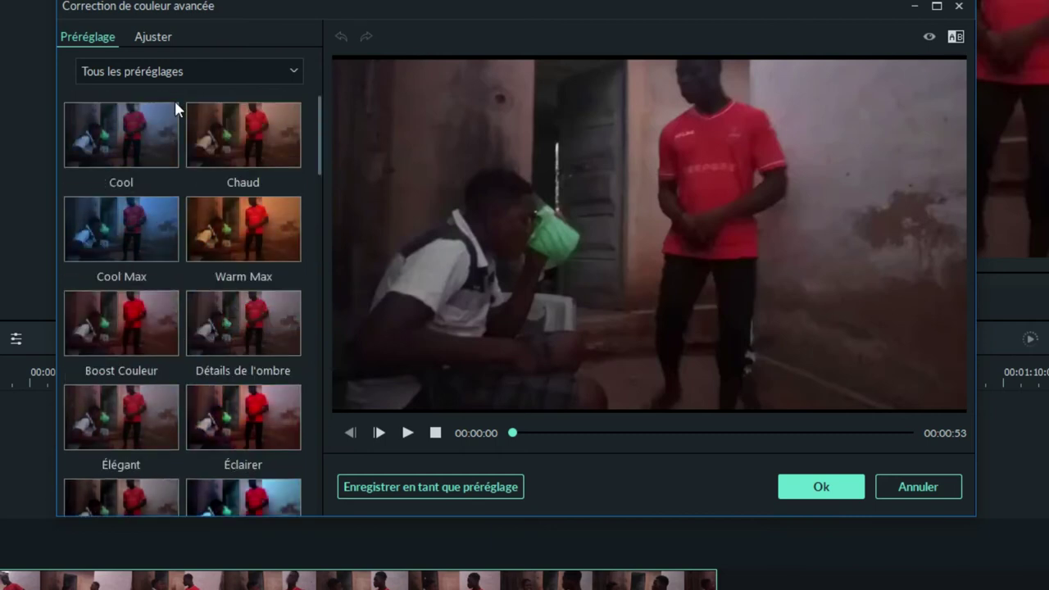
Try raising Seuil to 29 and adjusting Valeur under the manual Amélioration de la couleur settings
left_click(147, 38)
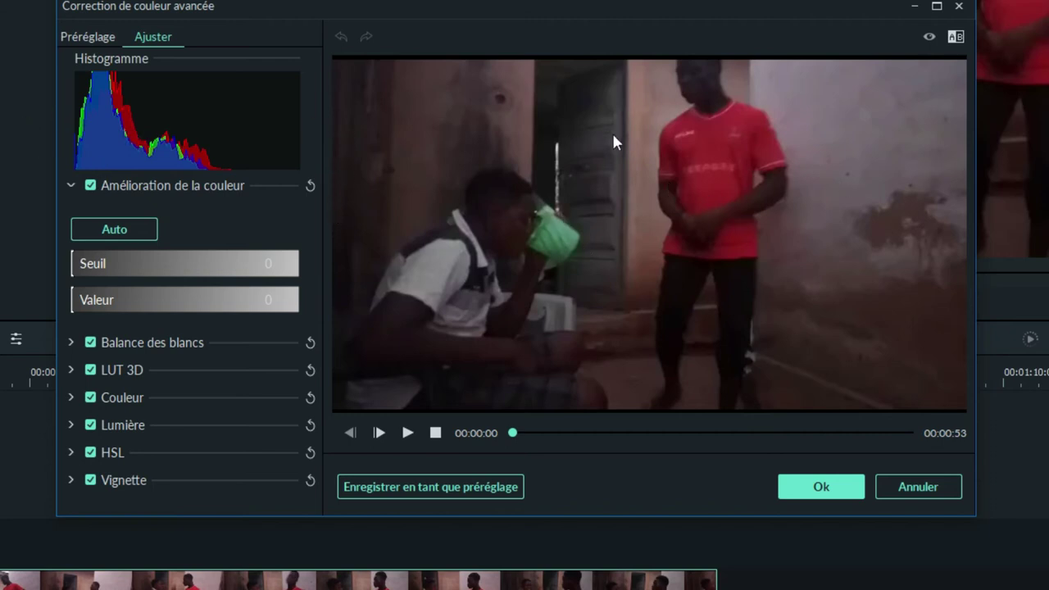
mouse_move(71, 268)
left_click_drag(75, 270, 137, 278)
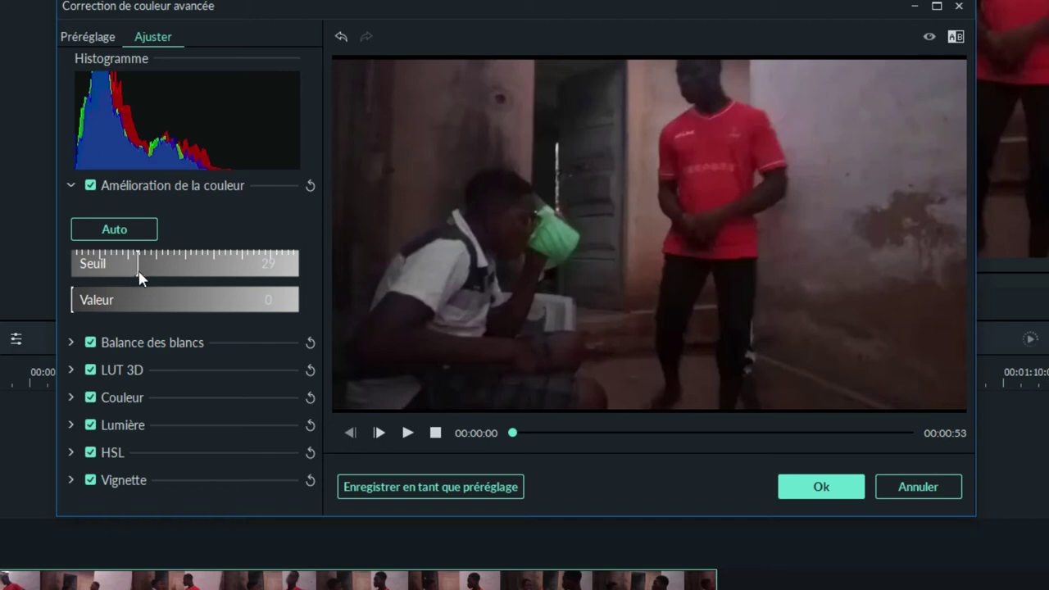
left_click_drag(200, 271, 205, 308)
left_click_drag(94, 305, 56, 311)
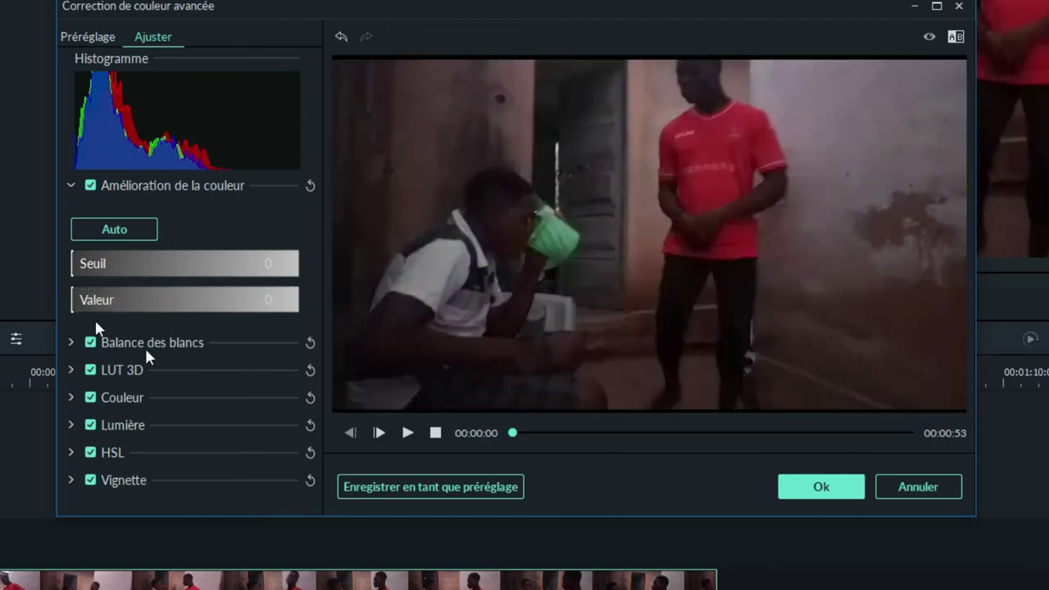
Set the white balance Température to -0.78 and the Teinte to 0.25, trying cooler and warmer extremes first
left_click(71, 342)
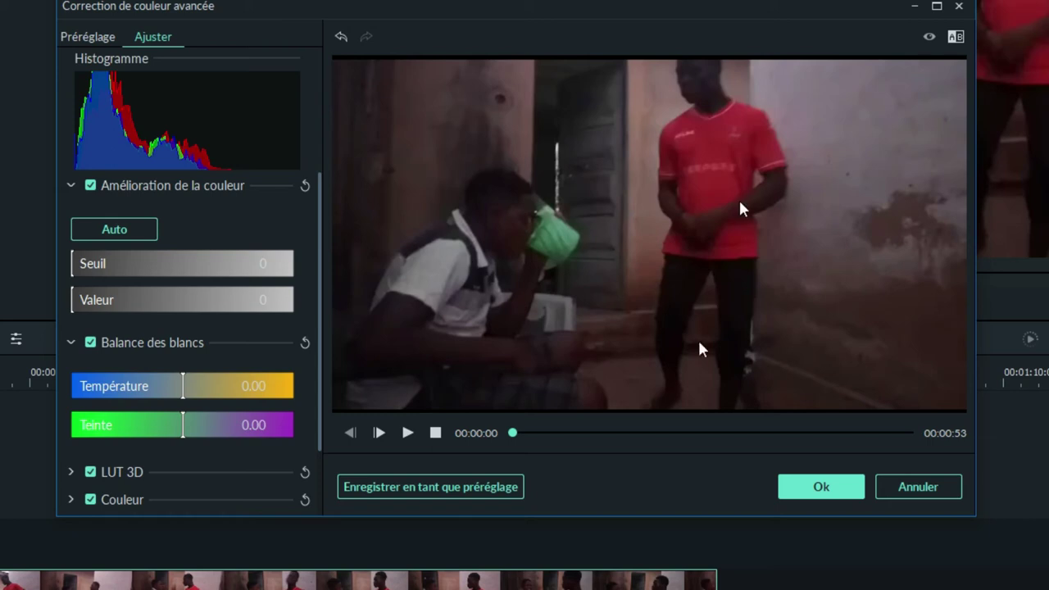
left_click_drag(186, 402, 180, 401)
left_click_drag(181, 397, 114, 399)
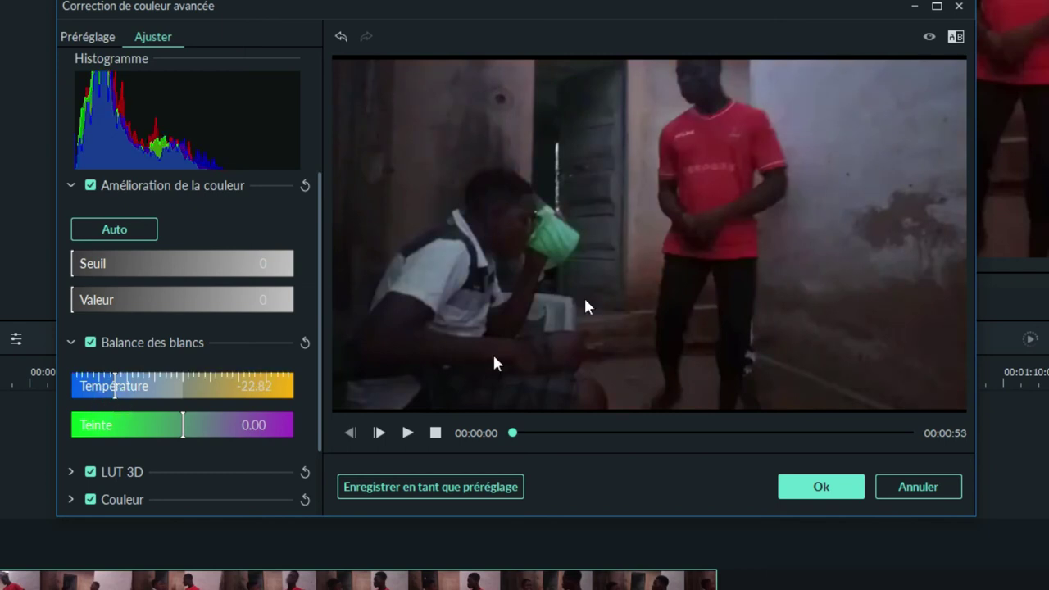
mouse_move(127, 385)
left_mouse_down()
mouse_move(92, 391)
mouse_move(149, 397)
mouse_move(110, 392)
left_mouse_up()
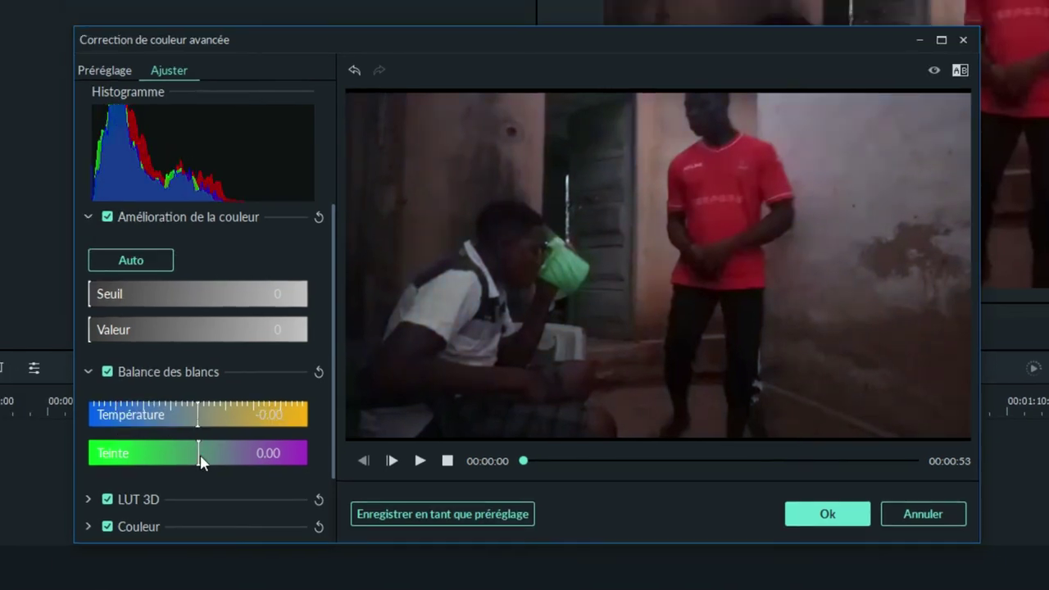
left_click_drag(200, 457, 202, 426)
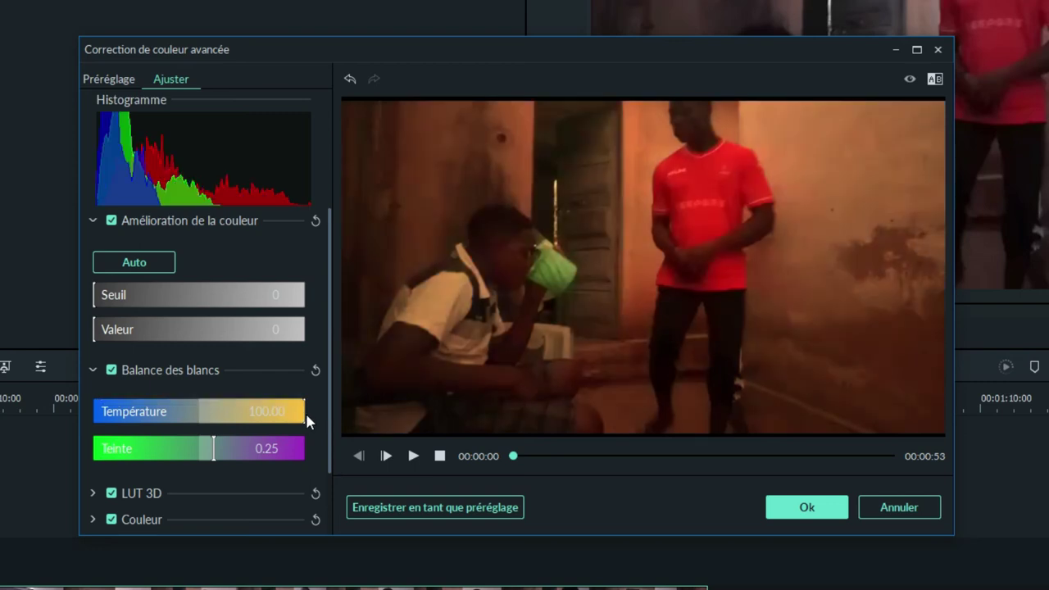
left_click(300, 420)
left_click_drag(201, 426, 180, 428)
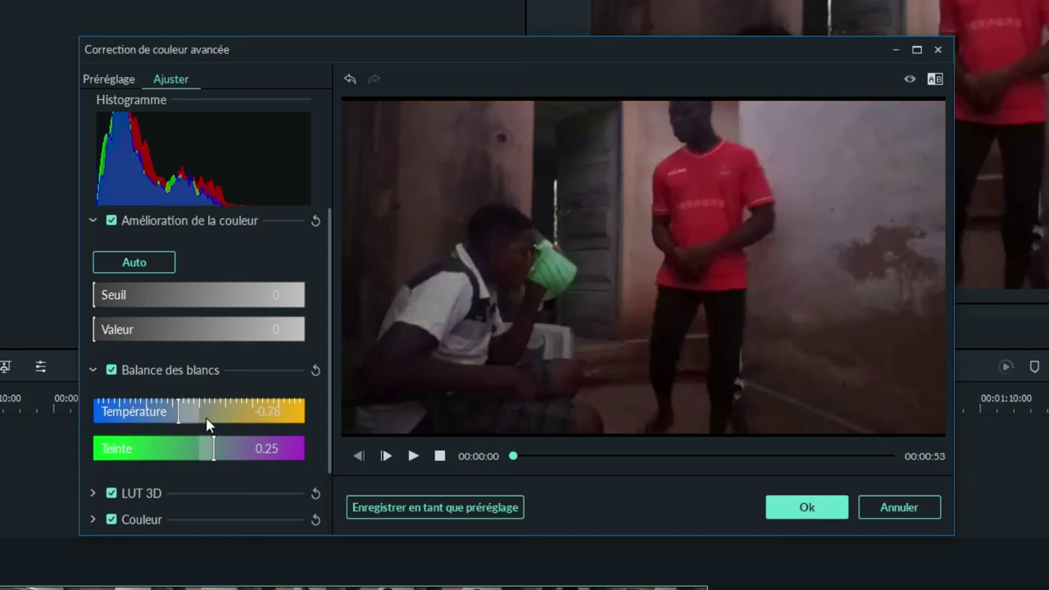
Expand the Lumière, Couleur and Vignette settings and set the vignette's Exposition to 48
scroll(205, 424, "down", 2)
left_click(92, 497)
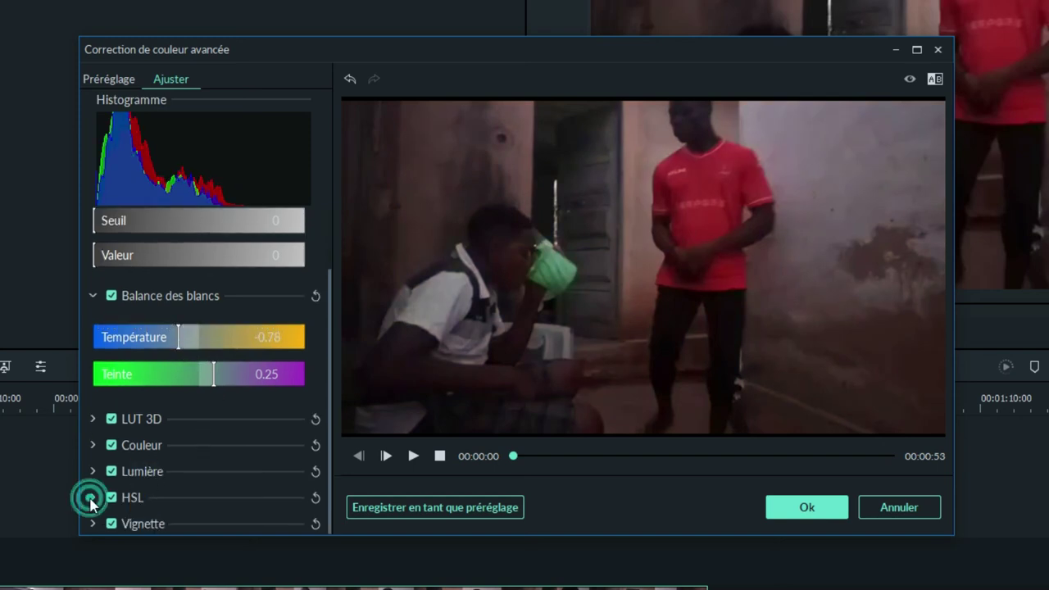
left_click(93, 336)
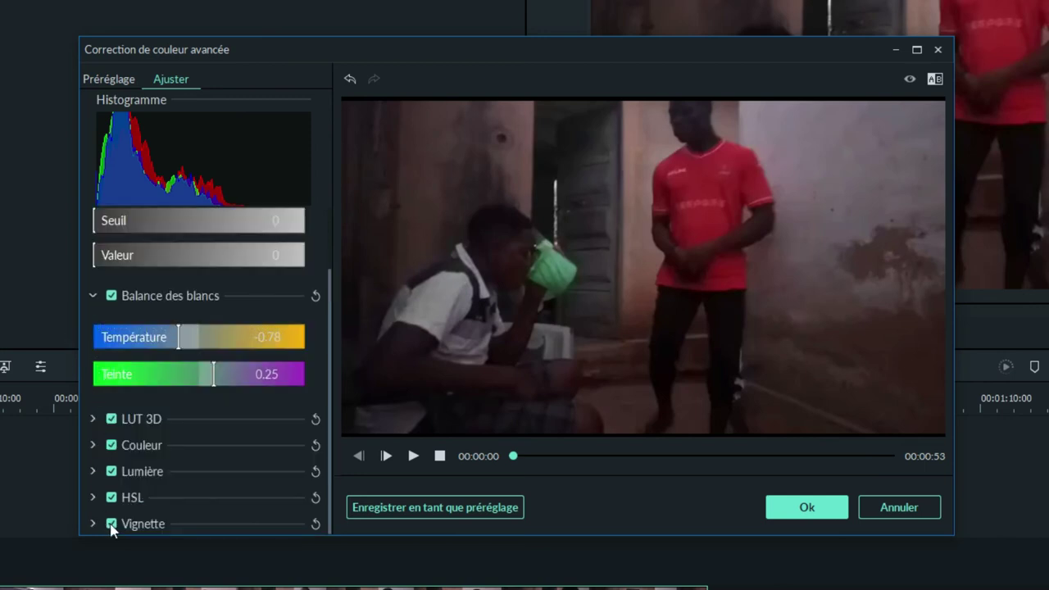
left_click(95, 473)
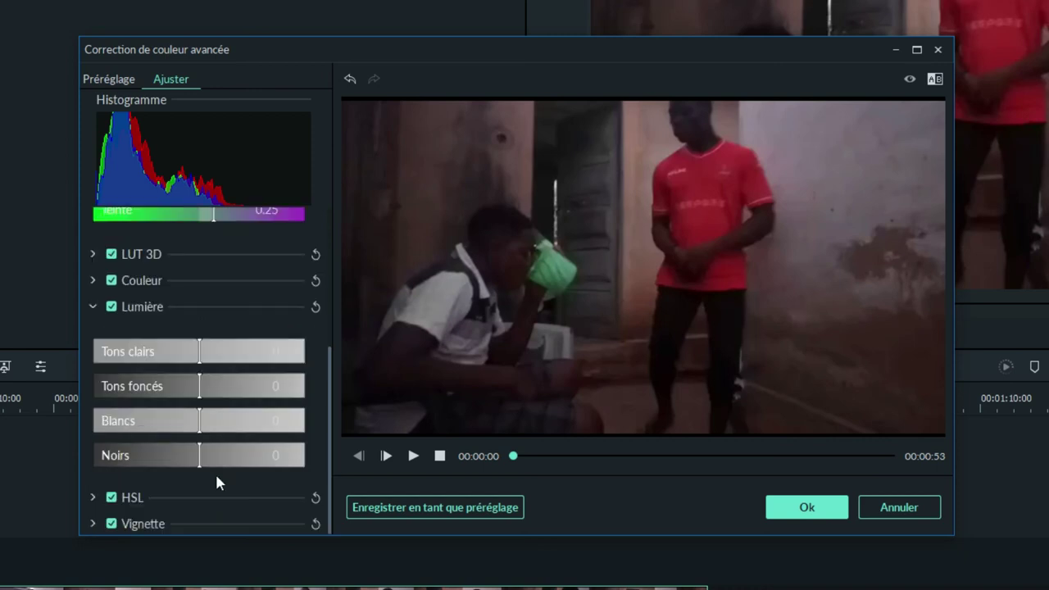
left_click(92, 280)
scroll(131, 420, "down", 3)
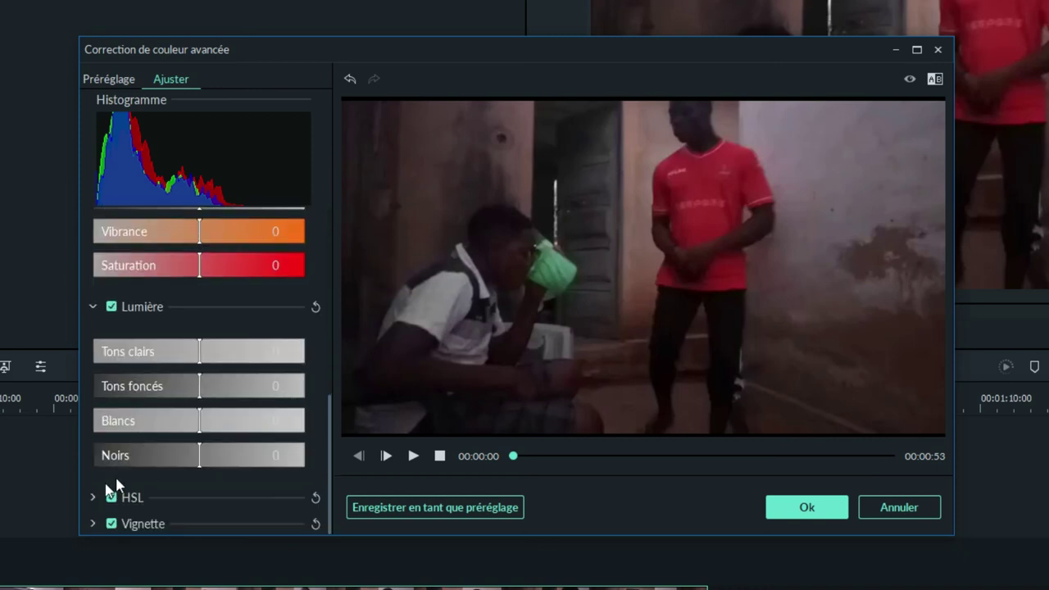
left_click(92, 523)
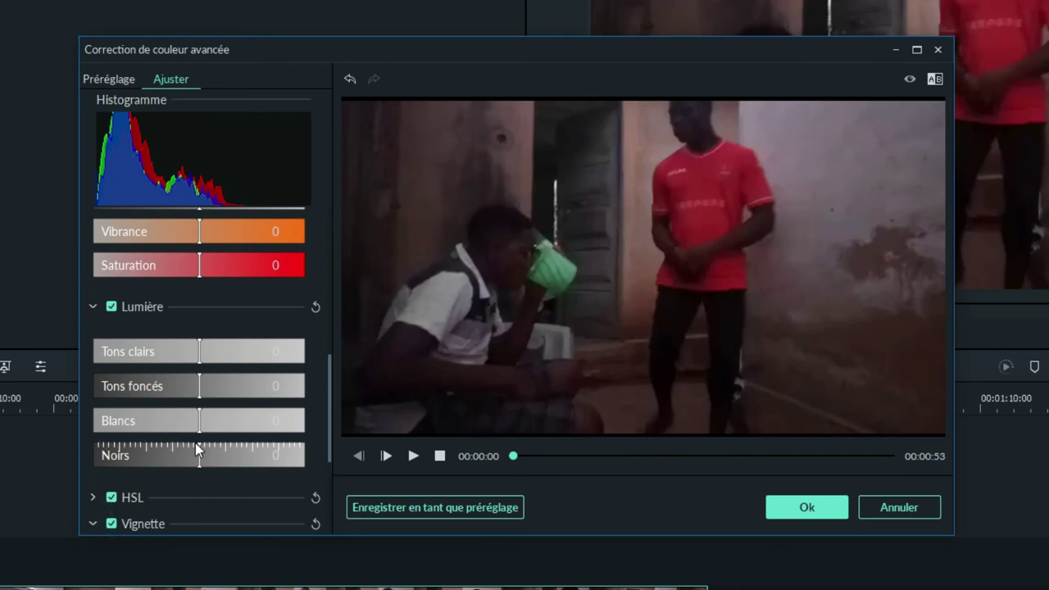
left_click_drag(203, 484, 254, 471)
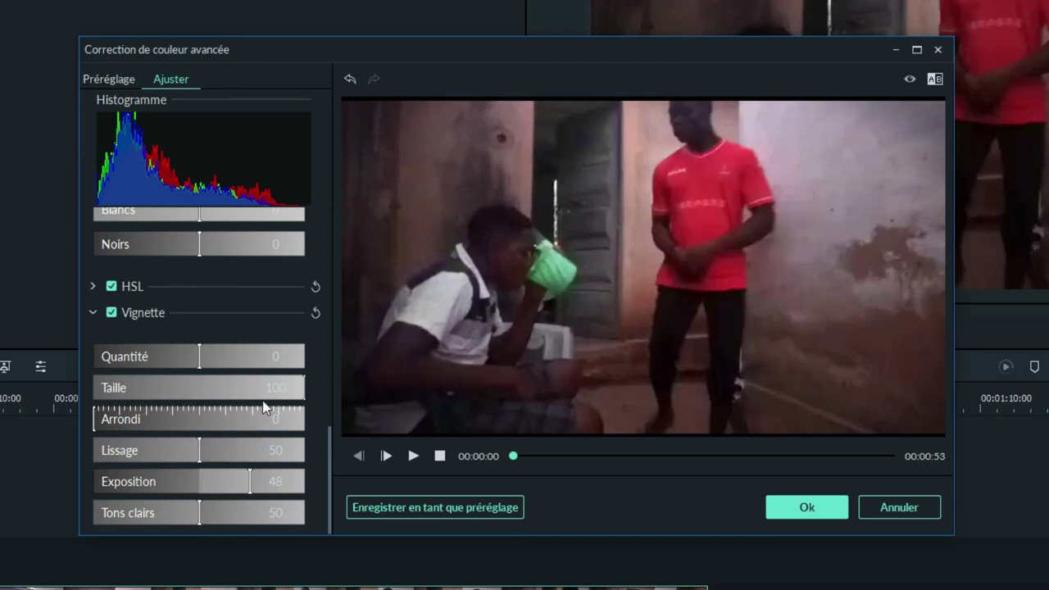
Set the white balance Température to -3.45 and apply the colour correction to the clip
scroll(263, 397, "up", 1)
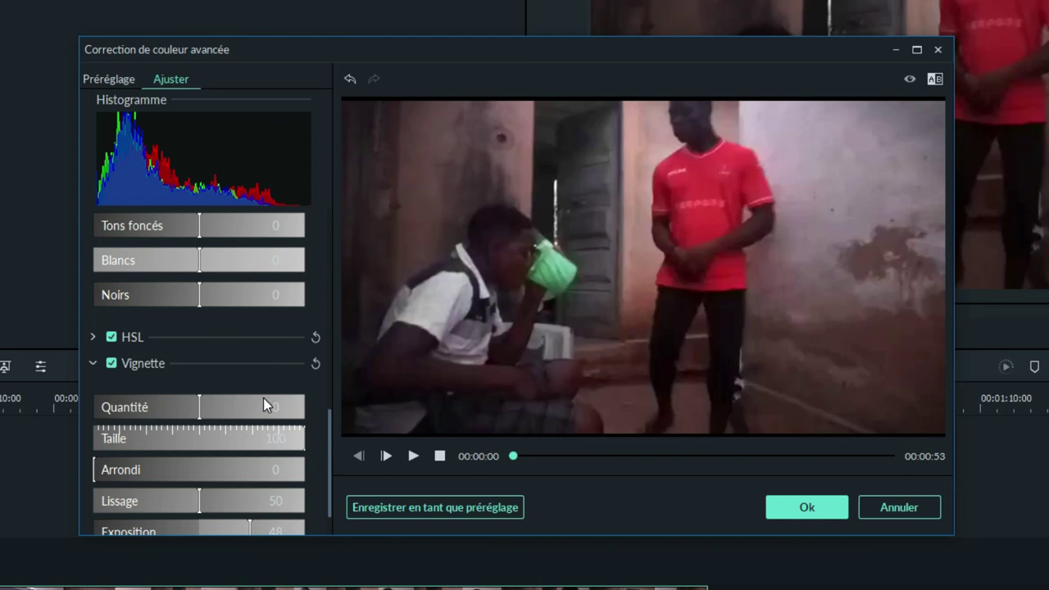
scroll(263, 398, "up", 1)
scroll(263, 397, "up", 3)
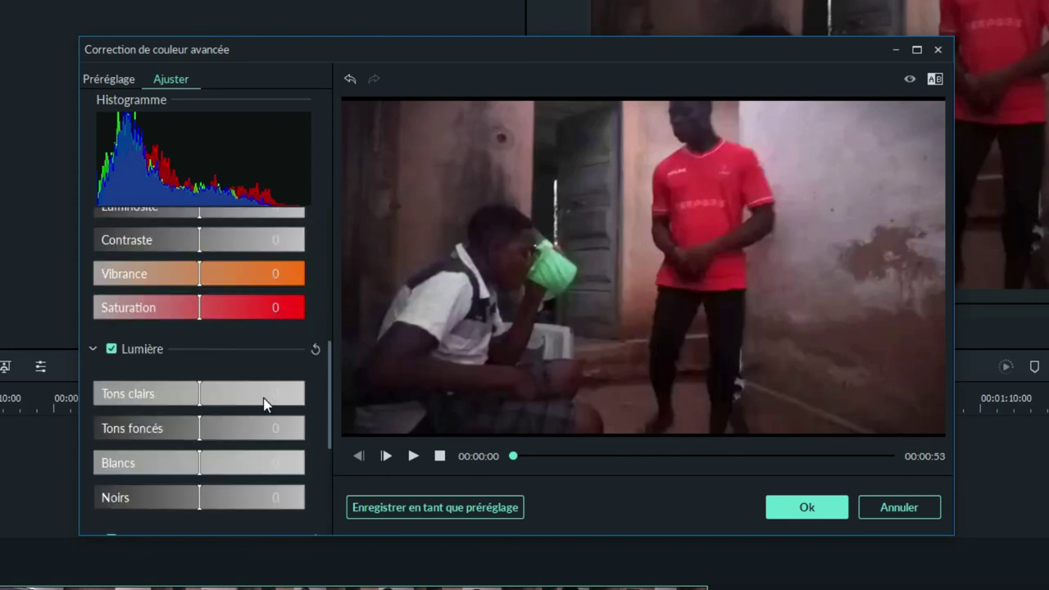
scroll(191, 394, "up", 3)
scroll(191, 394, "up", 3)
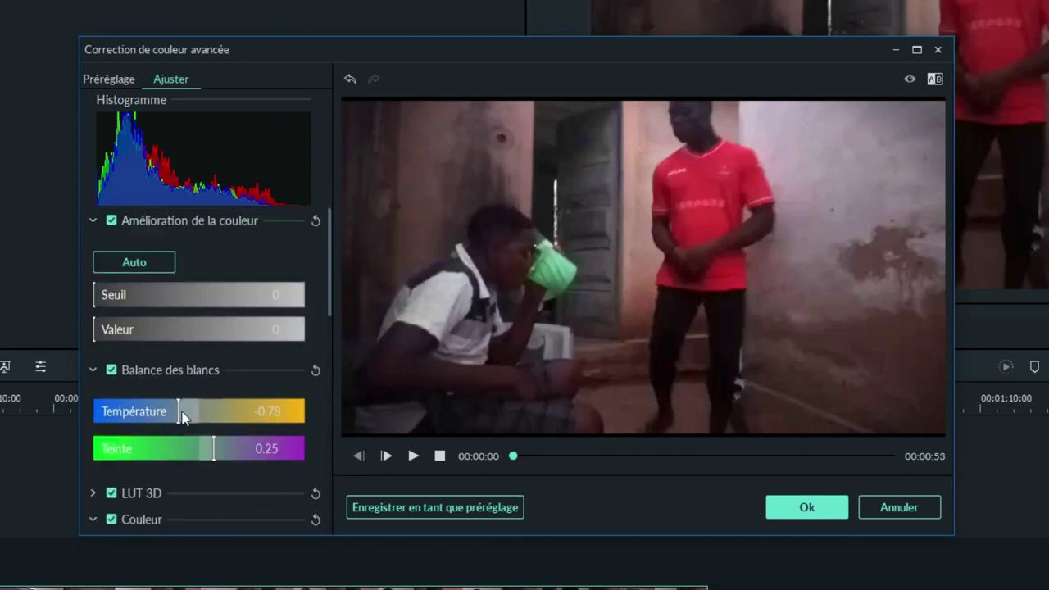
left_click(175, 414)
left_click_drag(176, 414, 164, 421)
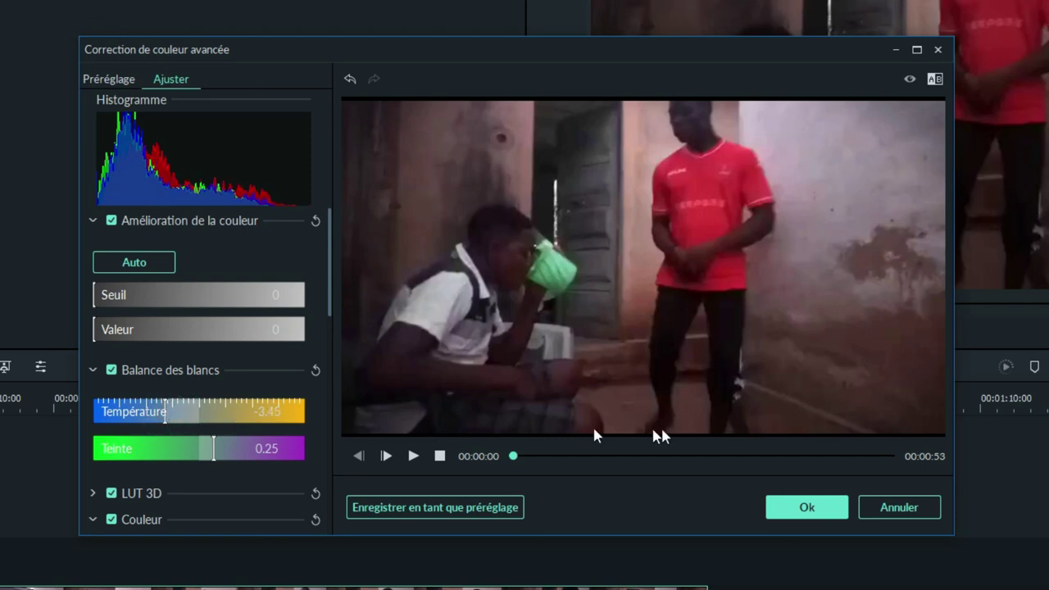
left_click(782, 505)
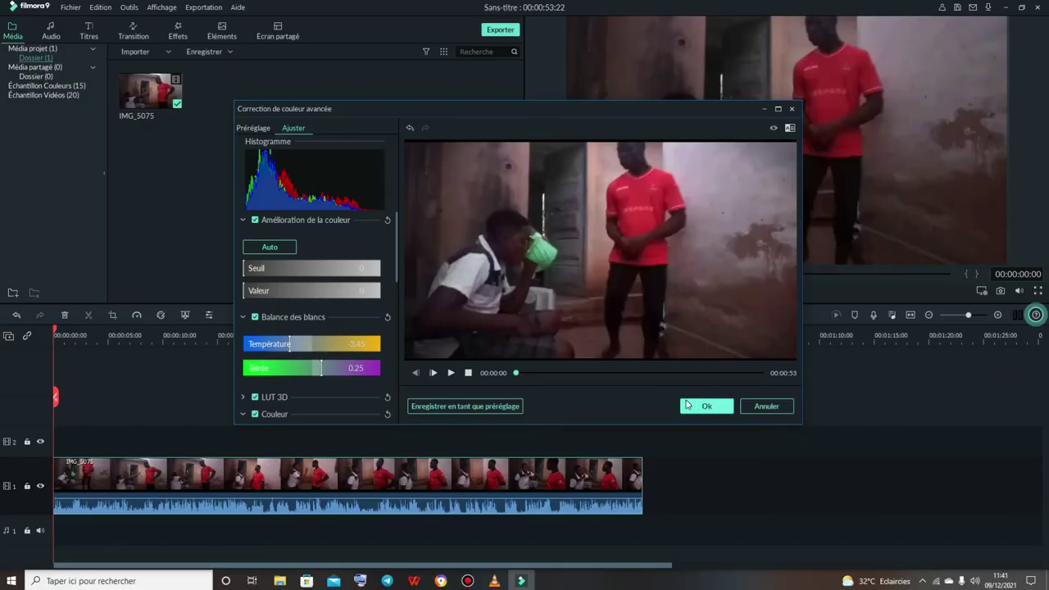
left_click(692, 411)
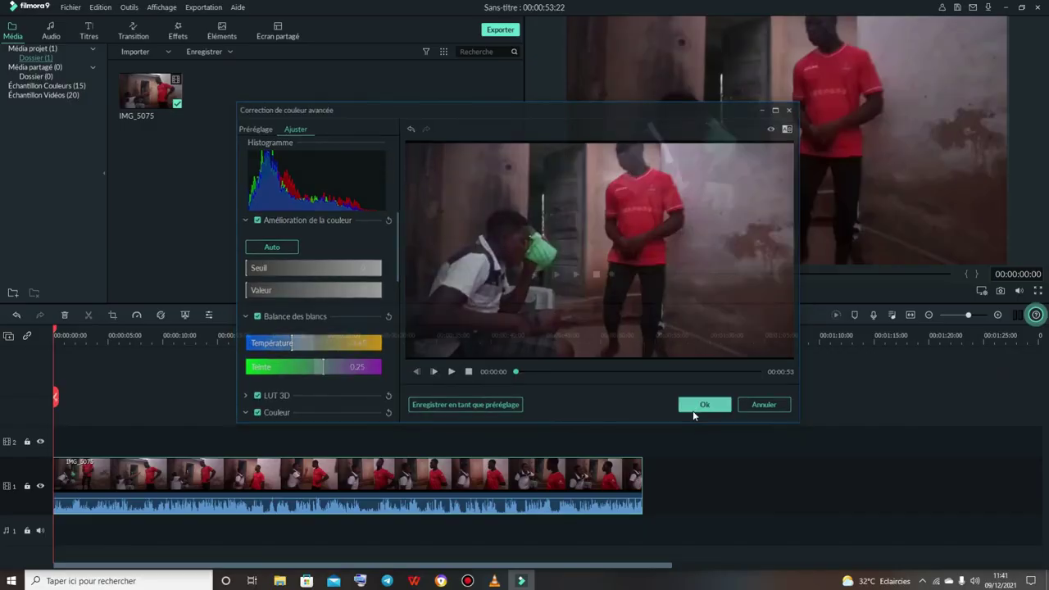